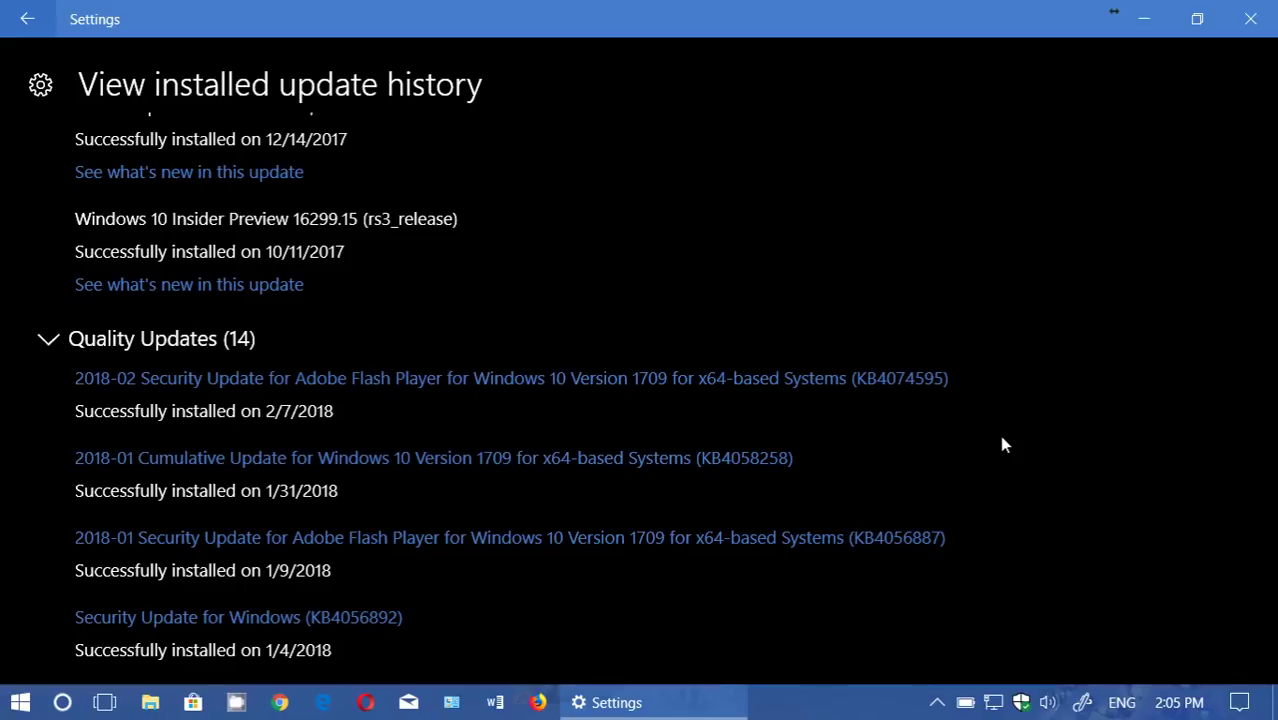
Close the Settings window after reviewing KB4074595 in the update history.
{"action": "left_click", "coordinate": [1253, 27]}
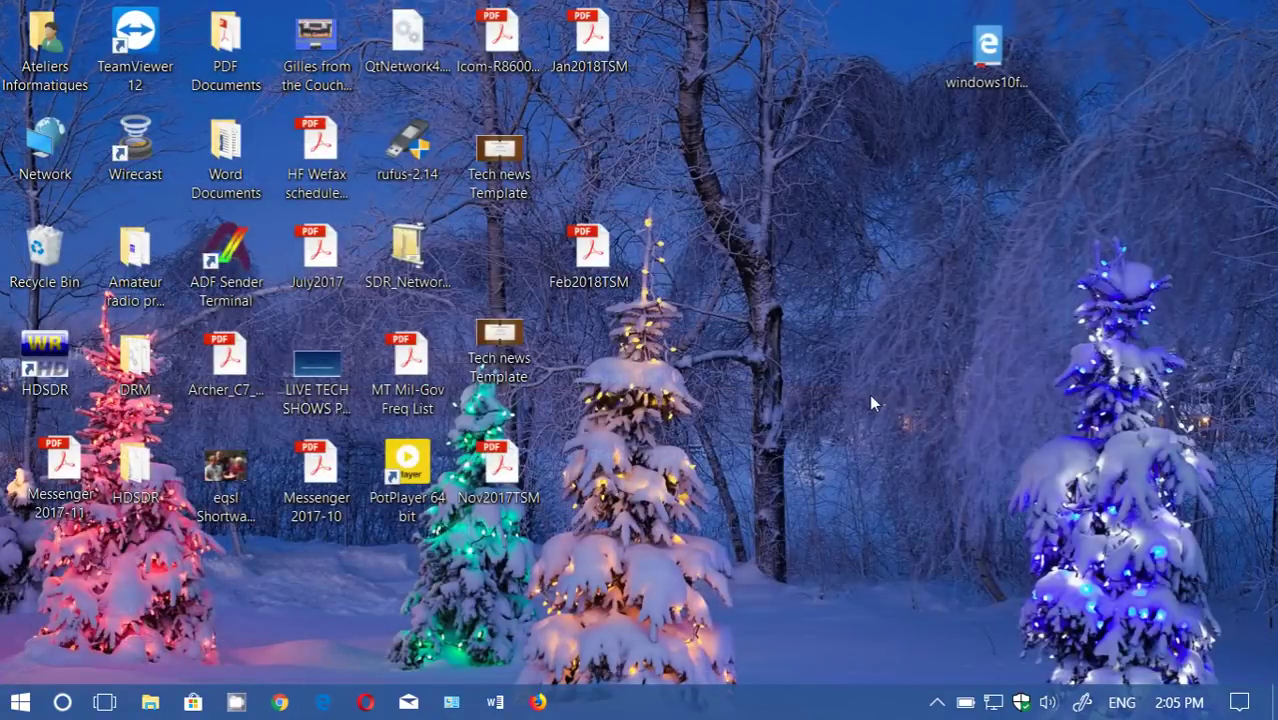